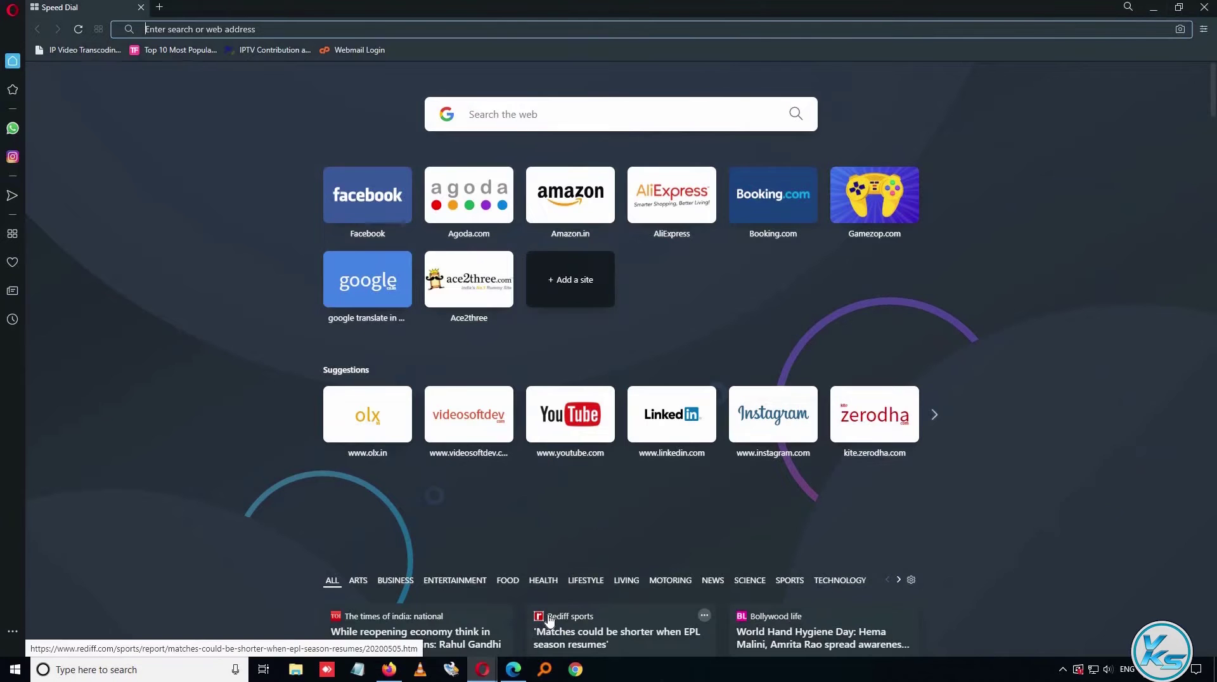
Step: Search Google for shotcut and open the official Shotcut home page from the results
{"action": "type", "text": "google.com"}
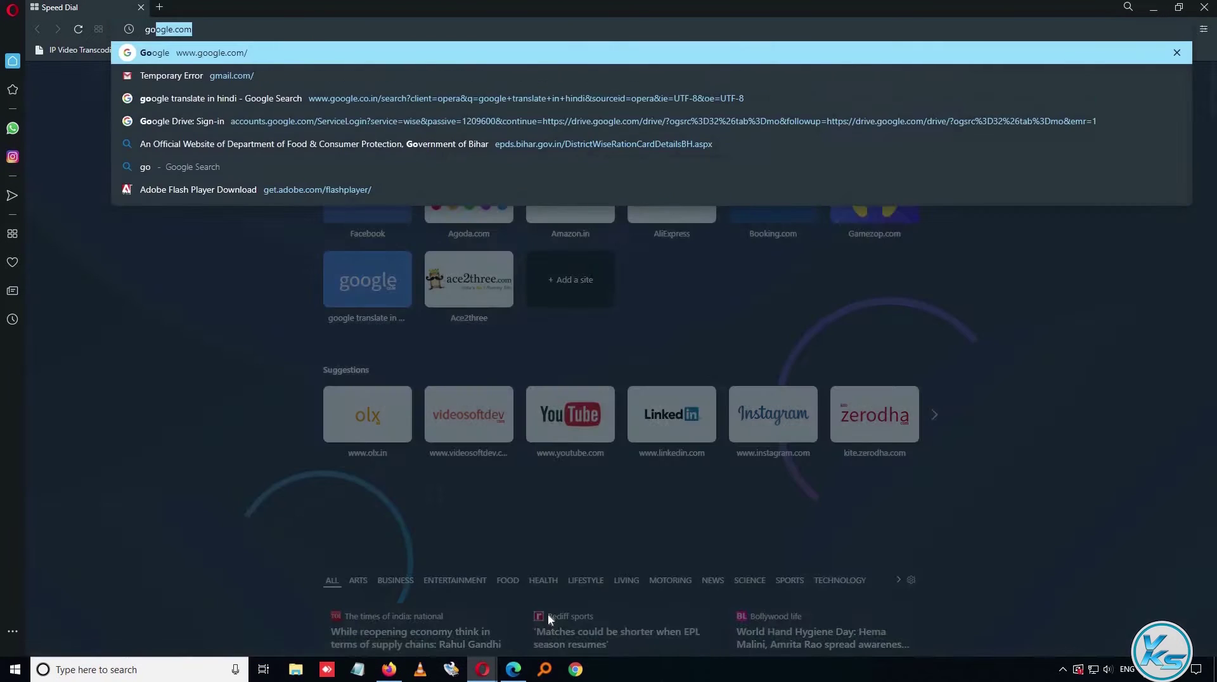
{"action": "key", "text": "Return"}
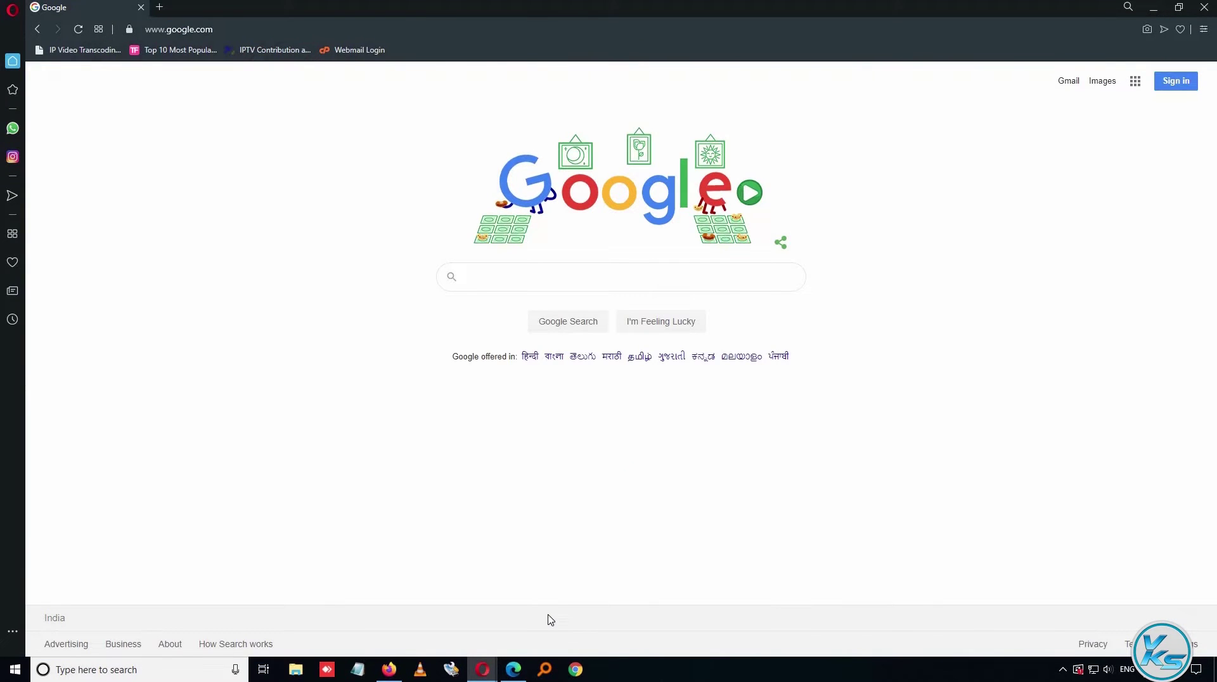
{"action": "type", "text": "shotcut"}
{"action": "key", "text": "Return"}
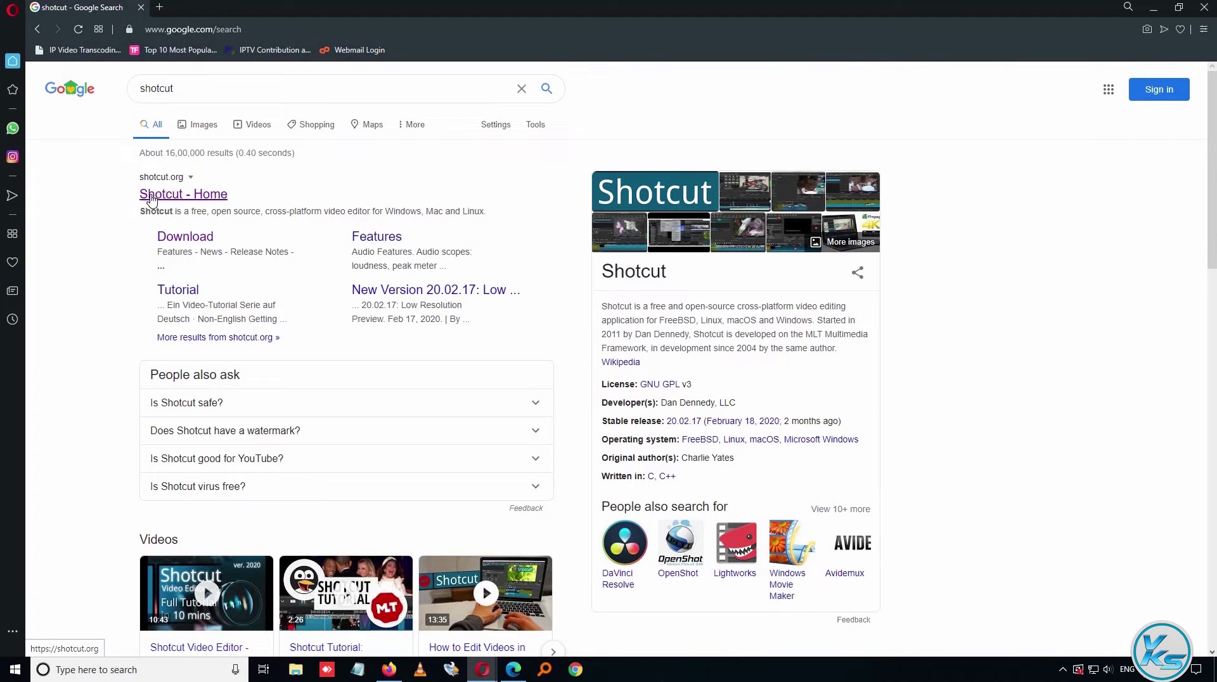
{"action": "left_click", "coordinate": [151, 198]}
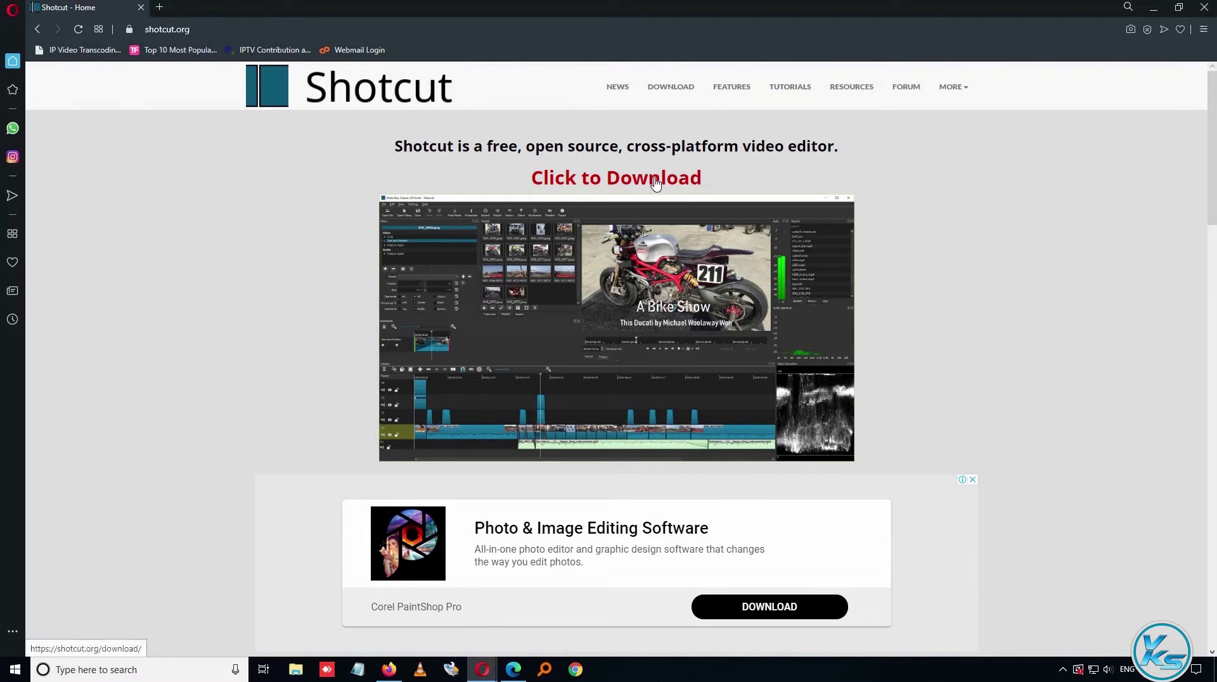
Step: Open the Shotcut site's Download page and bring up the list of Windows installers
{"action": "left_click", "coordinate": [663, 90]}
{"action": "left_click", "coordinate": [190, 29]}
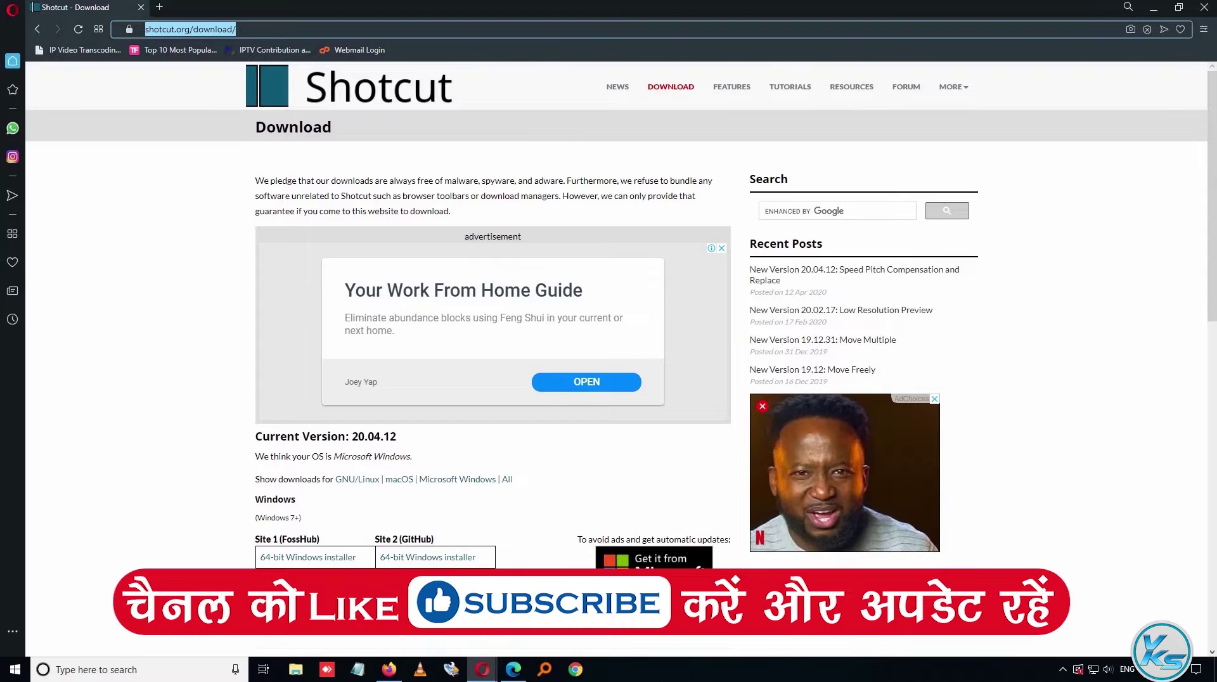
{"action": "scroll", "coordinate": [222, 184], "scroll_direction": "down", "scroll_amount": 3}
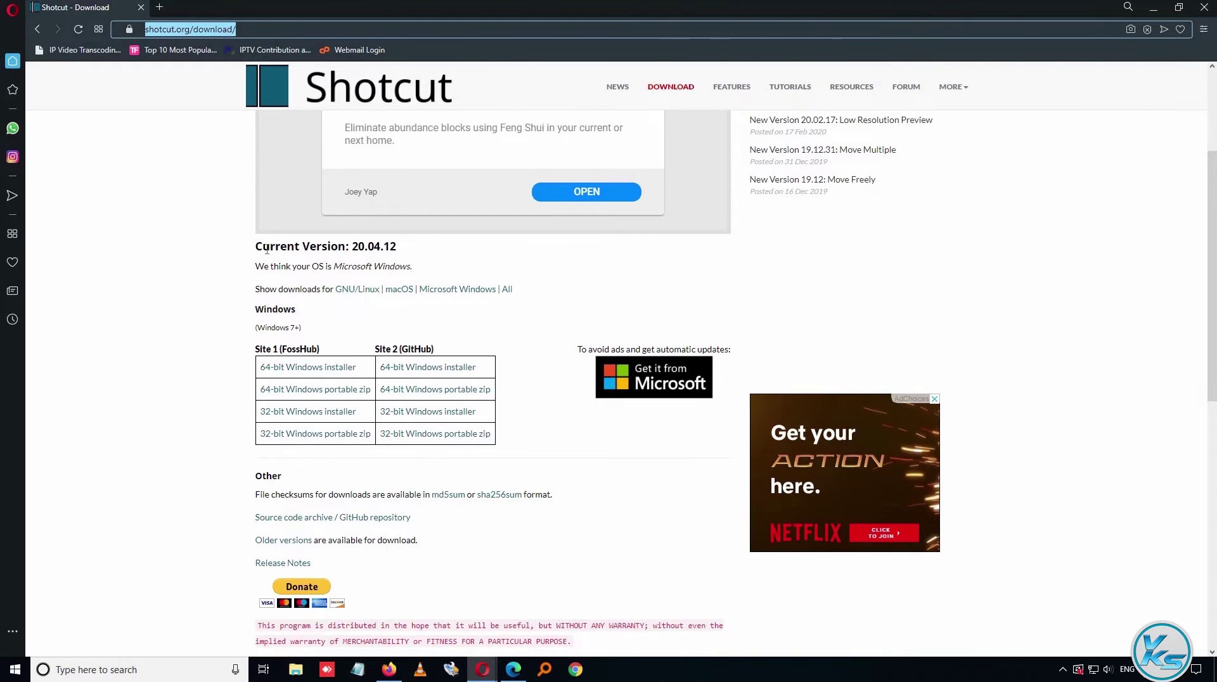
{"action": "scroll", "coordinate": [267, 249], "scroll_direction": "down", "scroll_amount": 2}
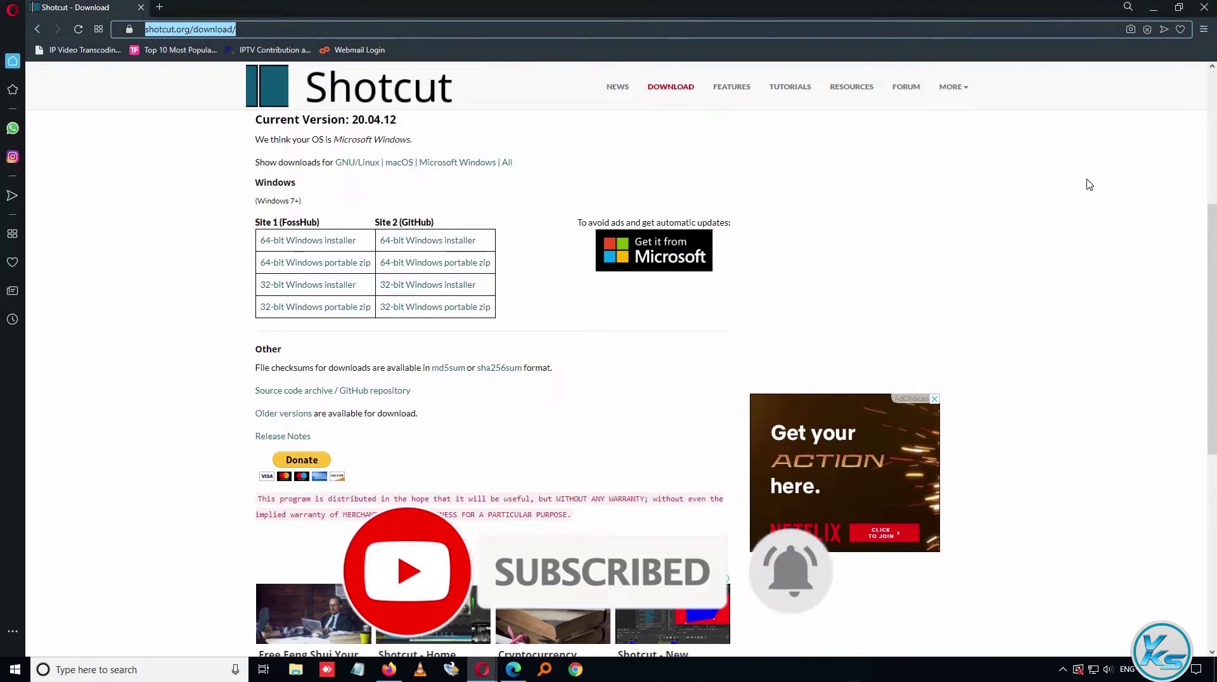
Step: Check the computer's system type in the properties of This PC, and close the system information
{"action": "left_click", "coordinate": [1153, 11]}
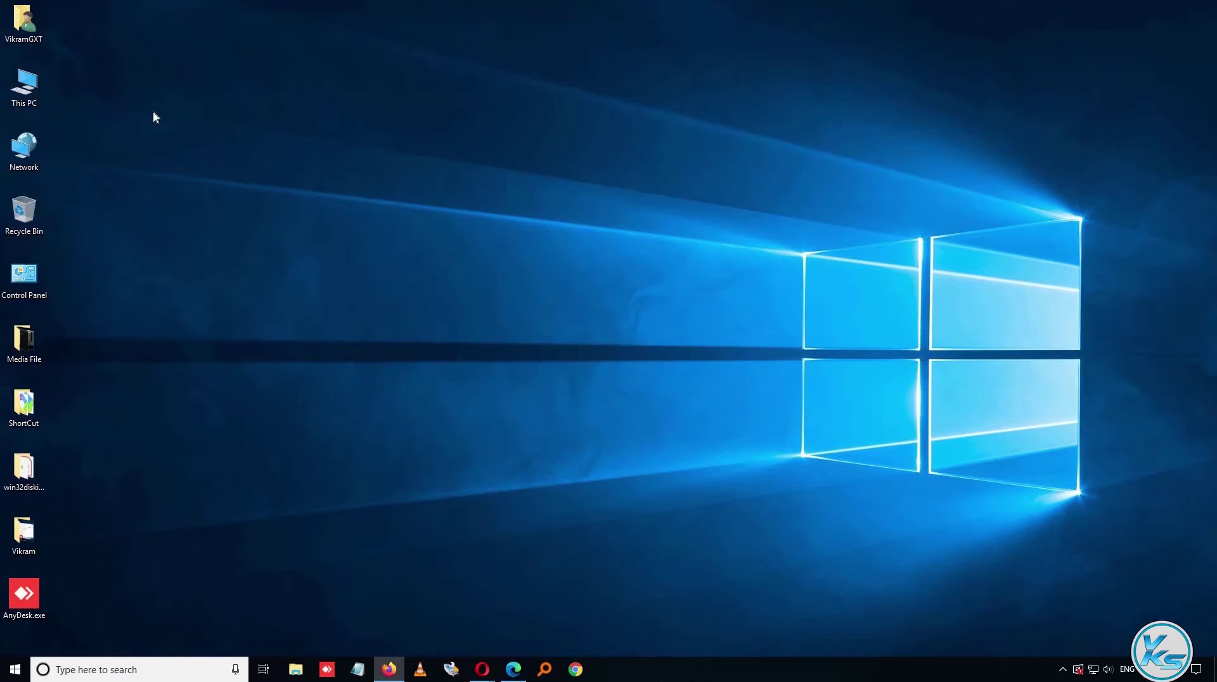
{"action": "left_click", "coordinate": [28, 90]}
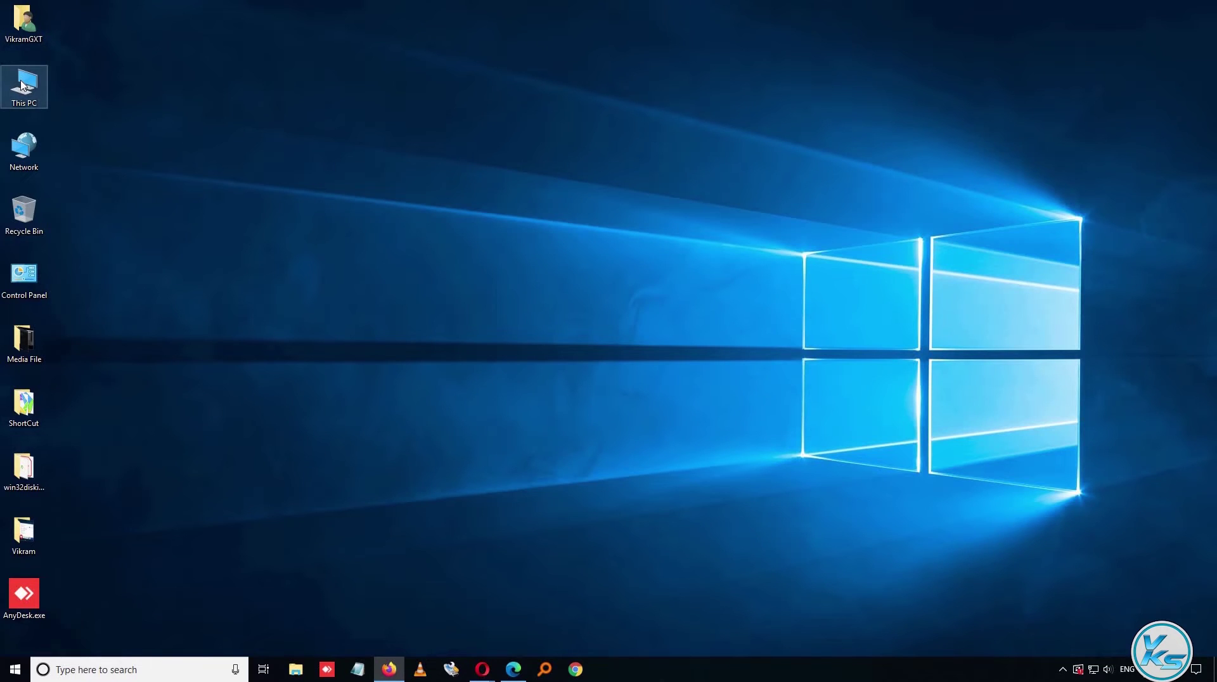
{"action": "right_click", "coordinate": [22, 85]}
{"action": "left_click", "coordinate": [81, 244]}
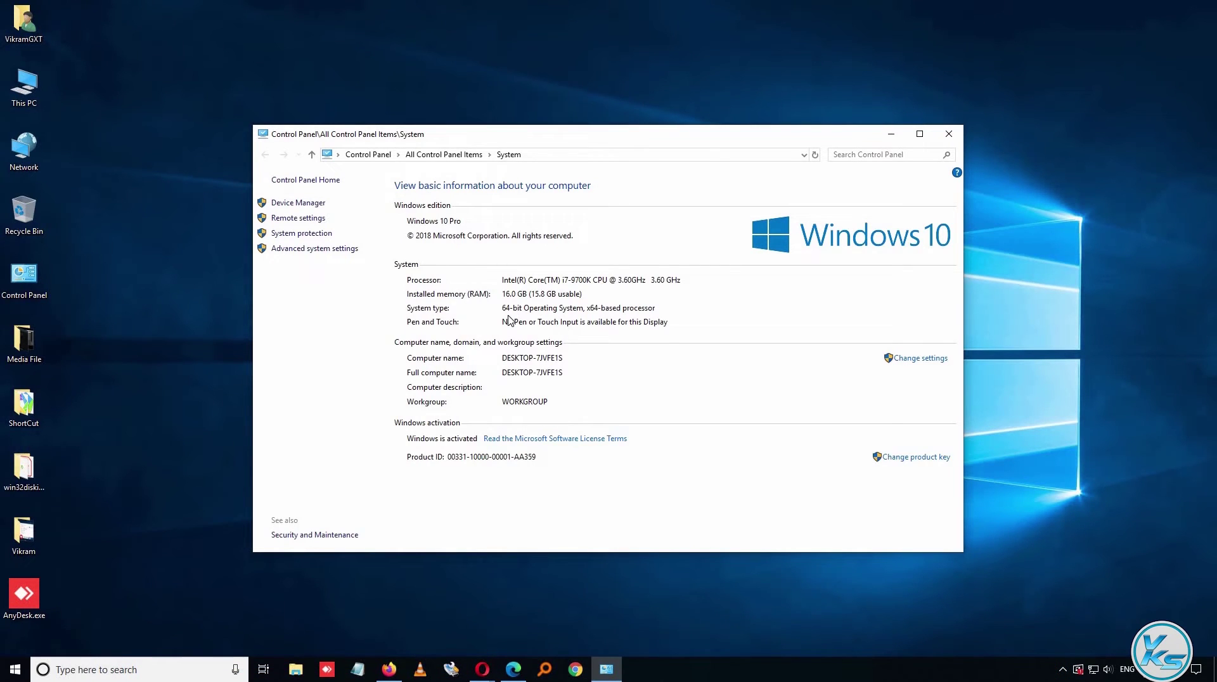
{"action": "left_click", "coordinate": [948, 134]}
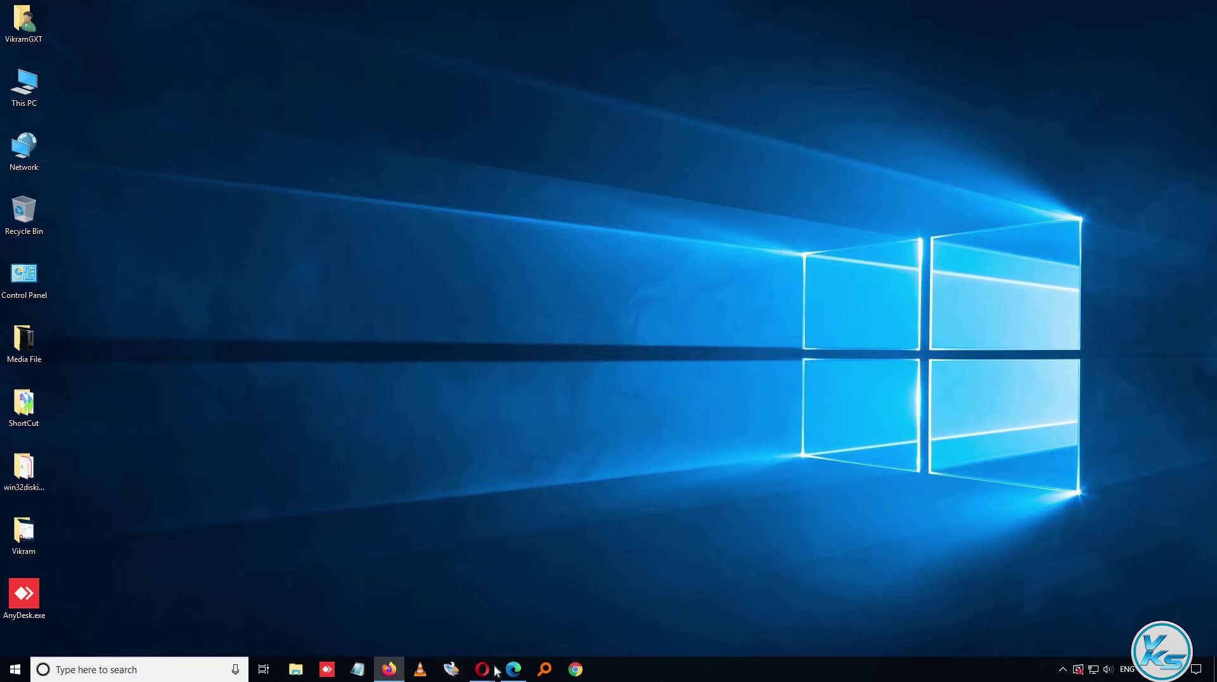
Step: Return to the Opera browser and download the 64-bit Windows installer from Site 2 (GitHub)
{"action": "left_click", "coordinate": [535, 609]}
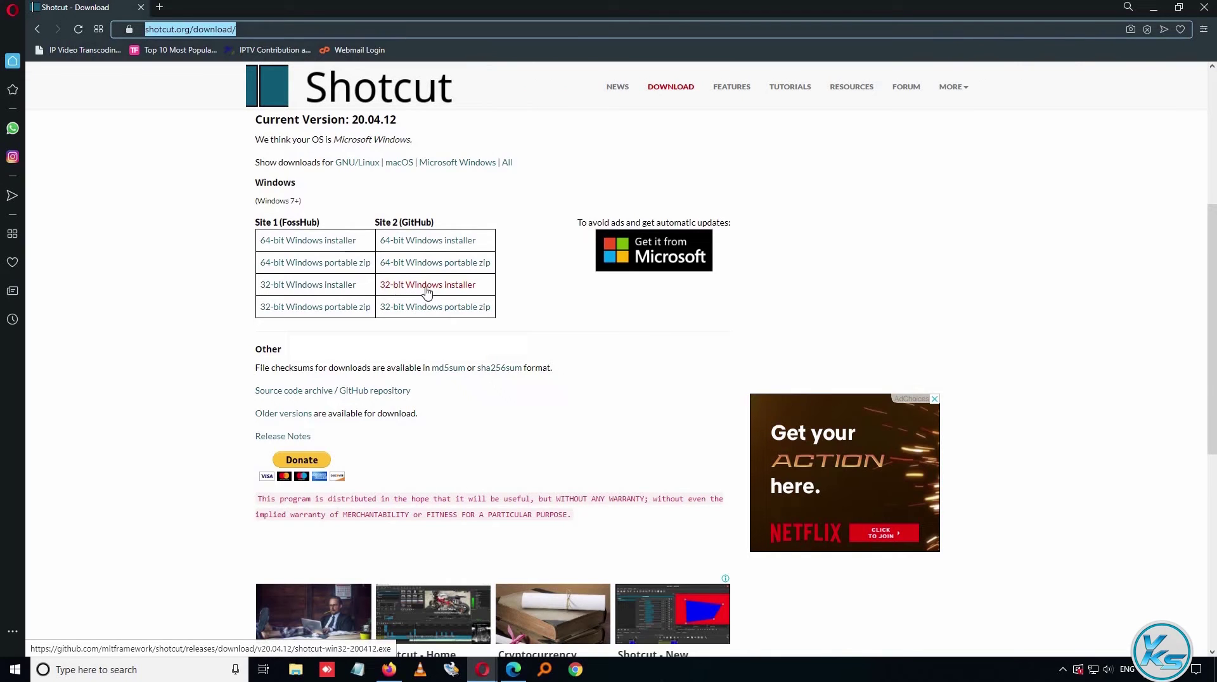
{"action": "left_click", "coordinate": [404, 246]}
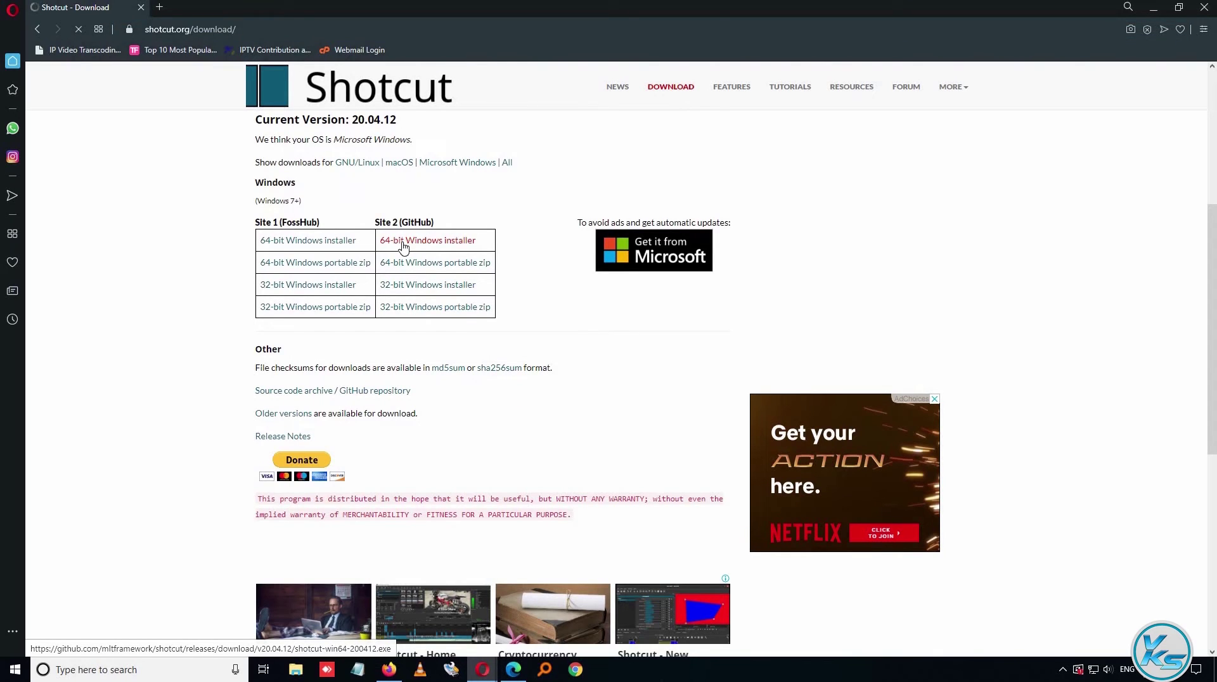
{"action": "left_click", "coordinate": [608, 390]}
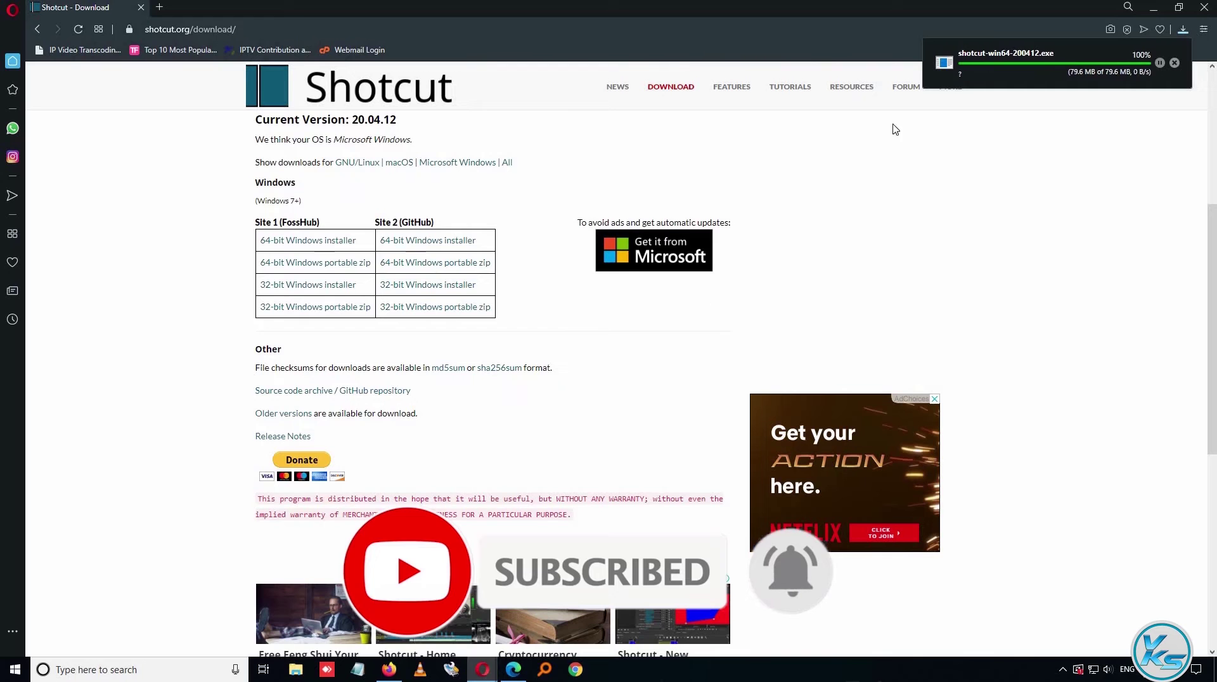
Step: Move the downloaded shotcut-win64-200412.exe to a free spot on the desktop and unblock the file in its properties
{"action": "left_click", "coordinate": [1152, 11]}
{"action": "left_click_drag", "start_coordinate": [72, 20], "coordinate": [217, 81]}
{"action": "right_click", "coordinate": [219, 82]}
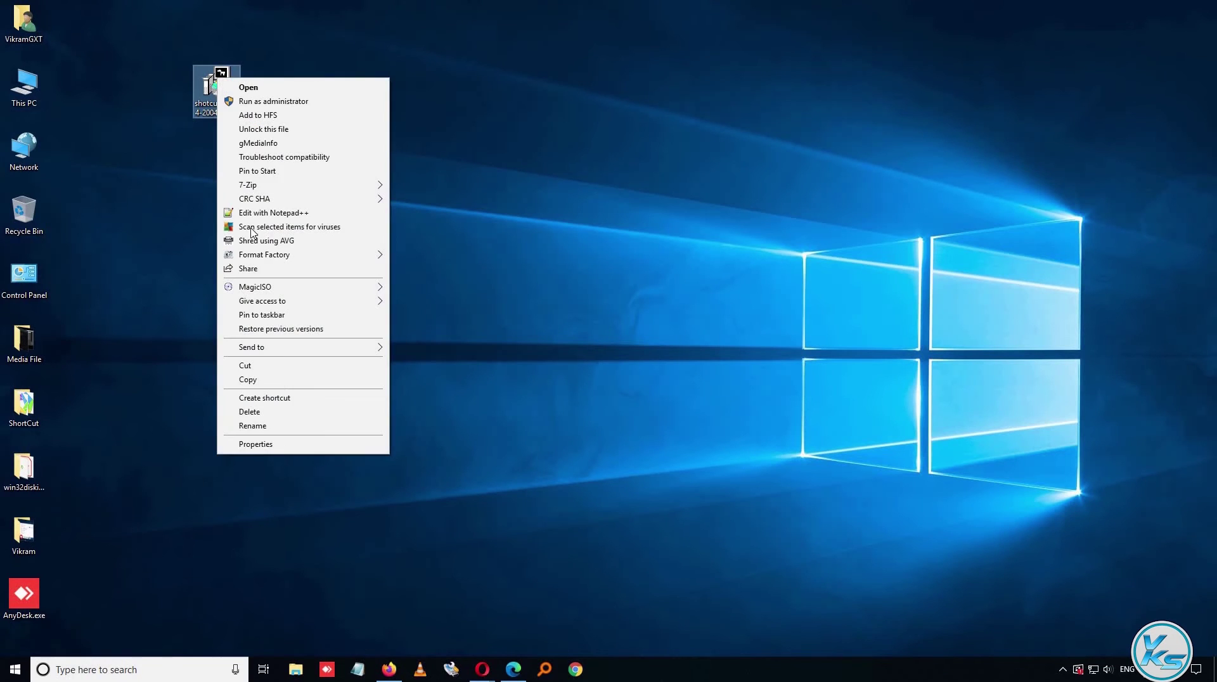
{"action": "left_click", "coordinate": [336, 445]}
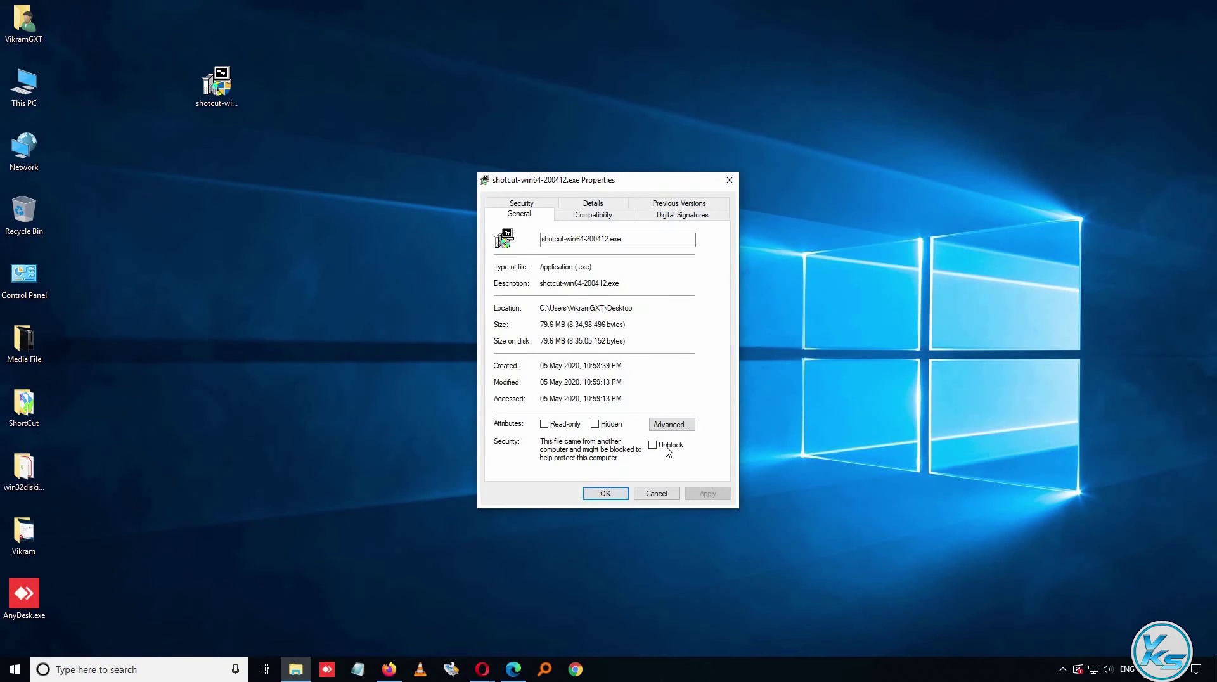
{"action": "left_click", "coordinate": [659, 447]}
{"action": "left_click", "coordinate": [706, 493]}
{"action": "left_click", "coordinate": [605, 494]}
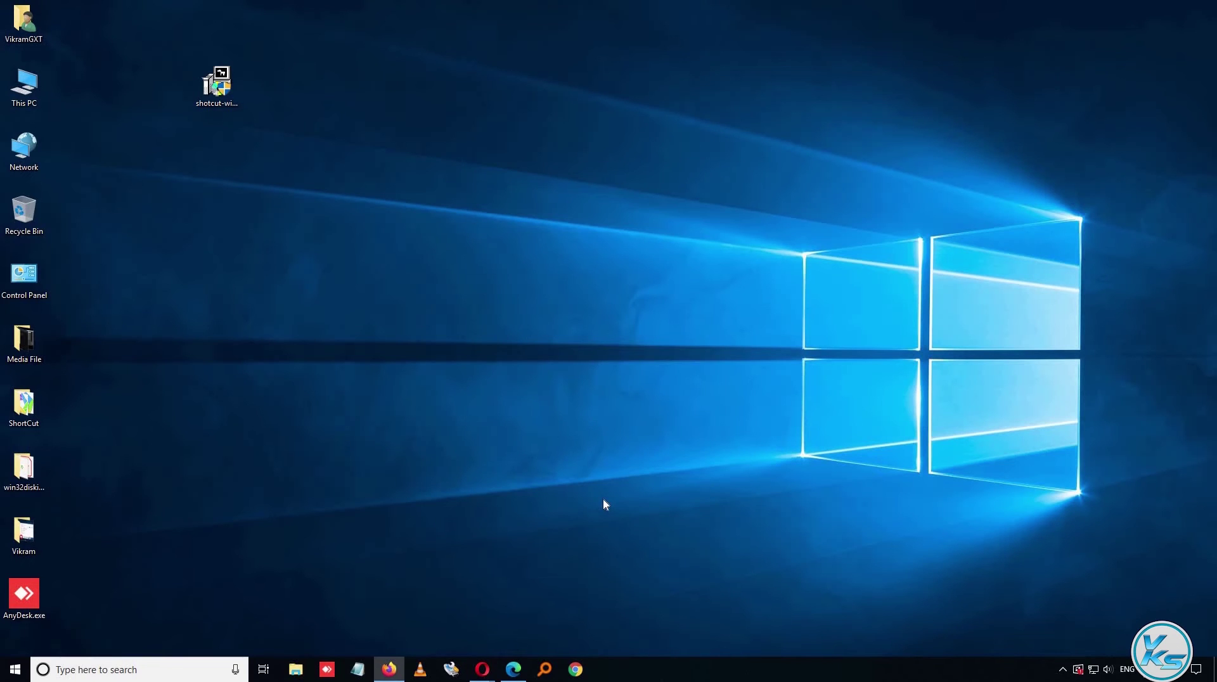
Step: Run the Shotcut installer, accept the license agreement, and complete the installation with the Create Desktop Shortcut option enabled
{"action": "right_click", "coordinate": [214, 76]}
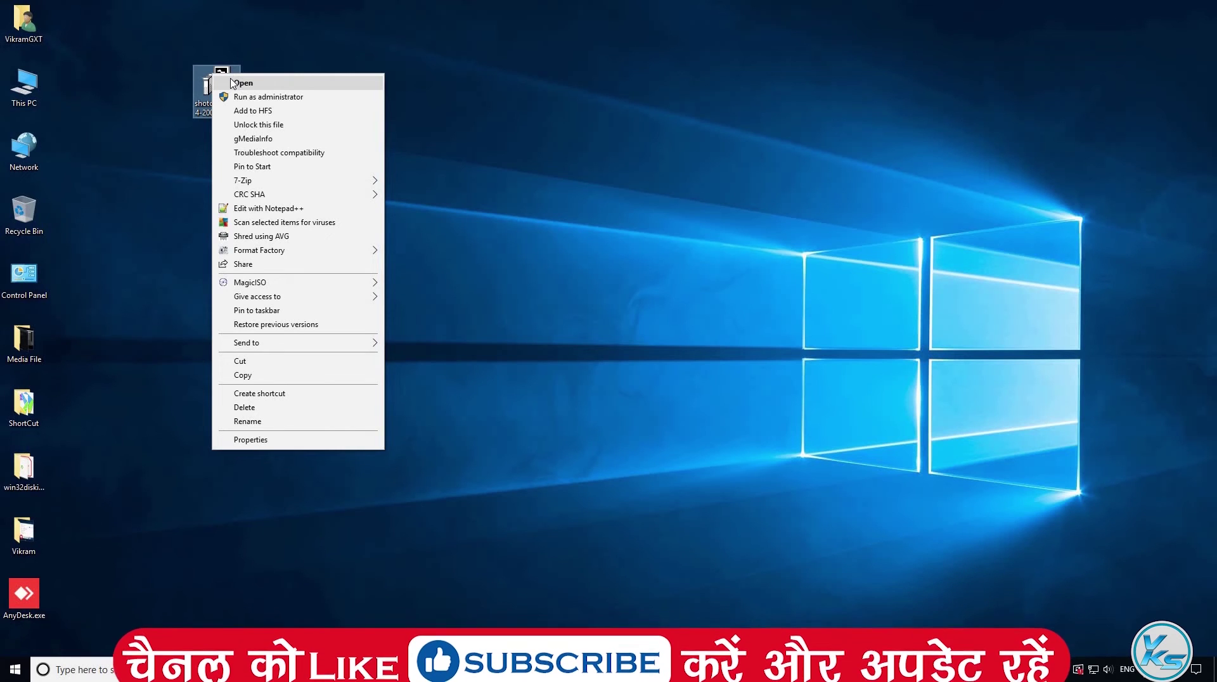
{"action": "left_click", "coordinate": [238, 83]}
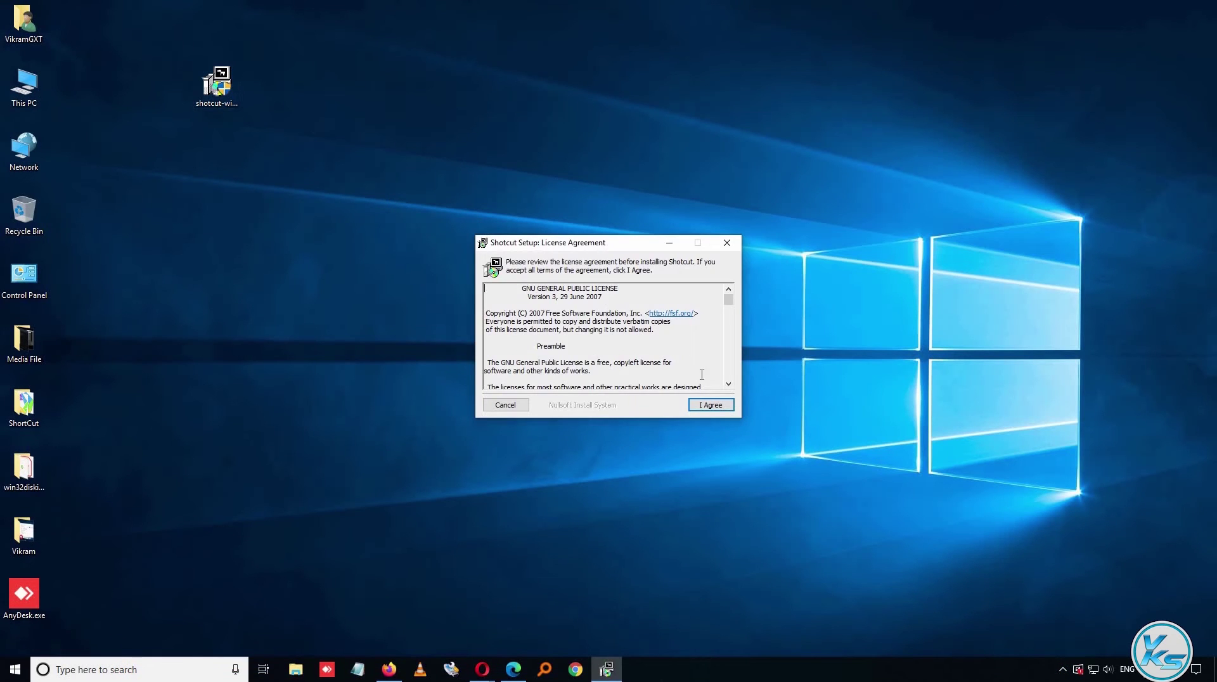
{"action": "left_click", "coordinate": [707, 406]}
{"action": "left_click", "coordinate": [708, 407]}
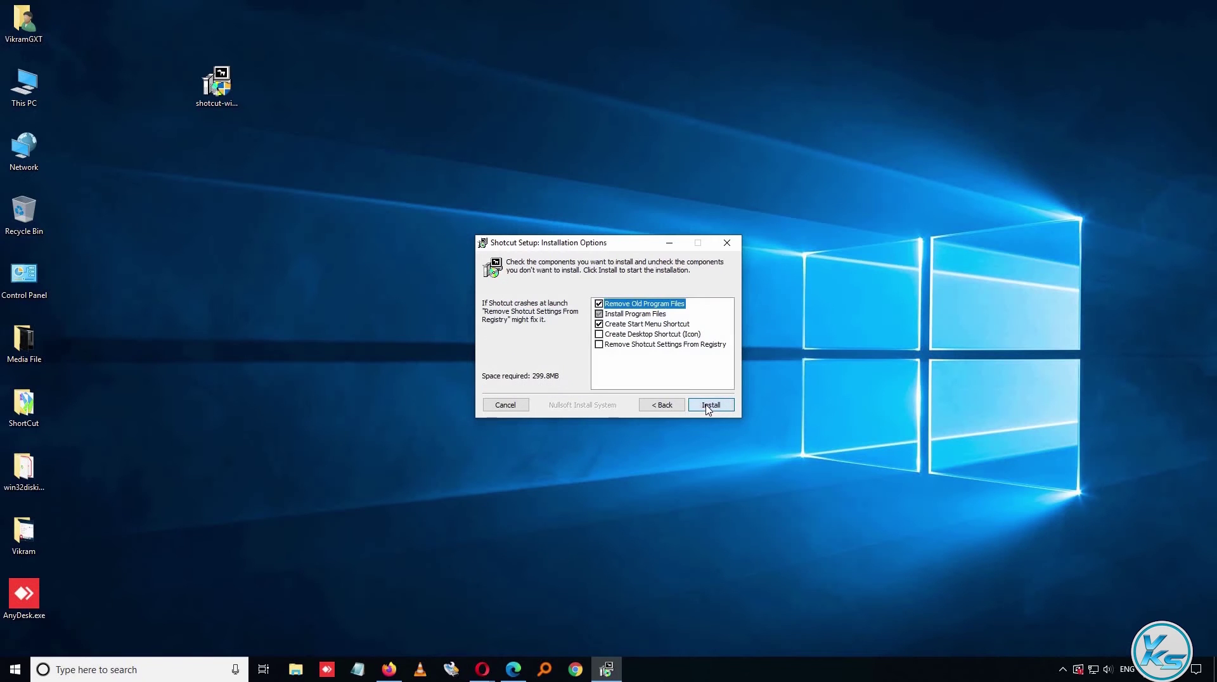
{"action": "left_click", "coordinate": [600, 335]}
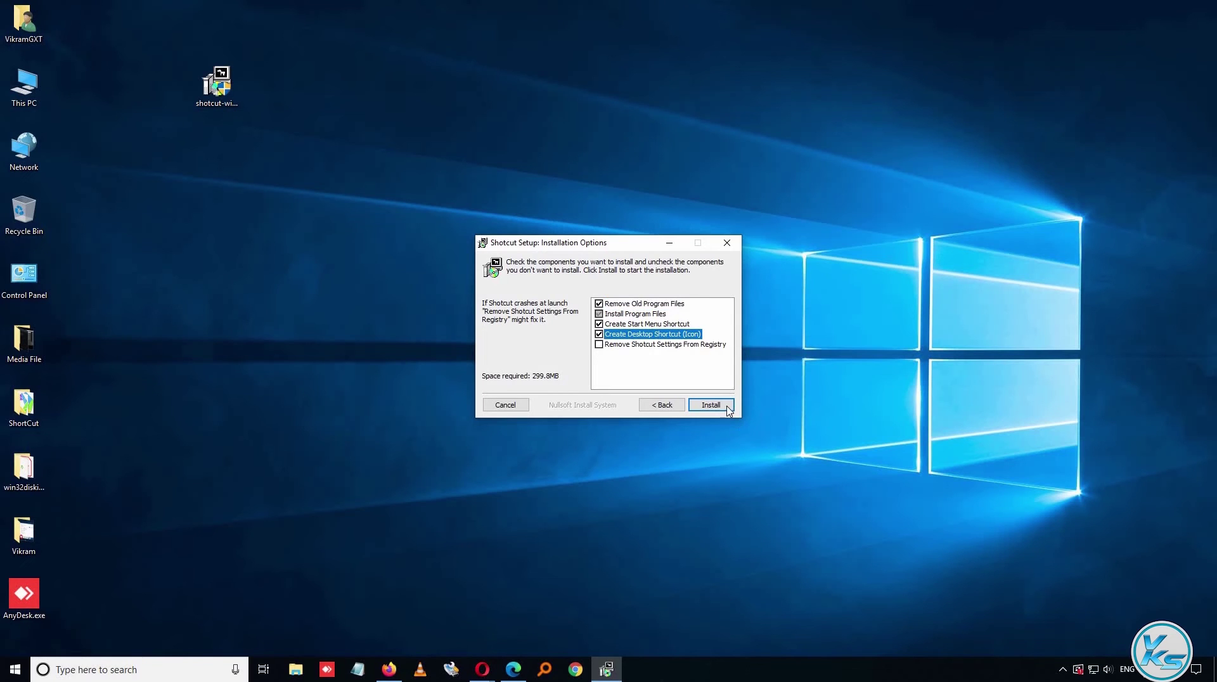
{"action": "left_click", "coordinate": [730, 409]}
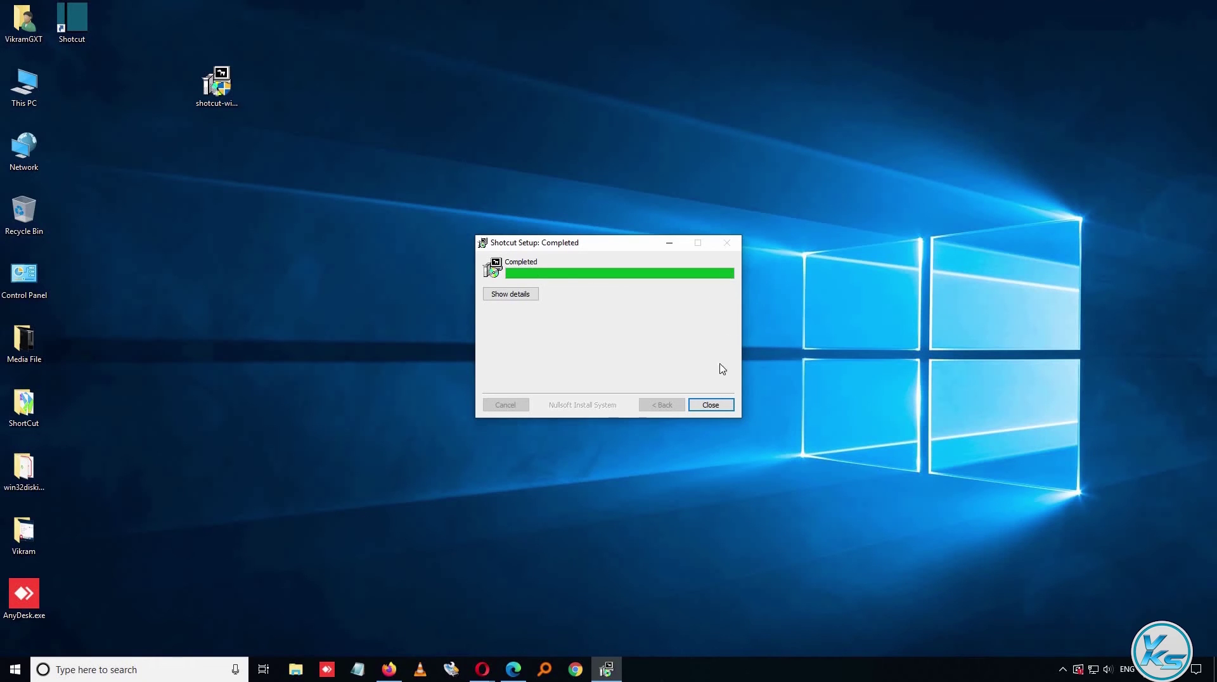
{"action": "left_click", "coordinate": [712, 412]}
{"action": "left_click", "coordinate": [710, 405]}
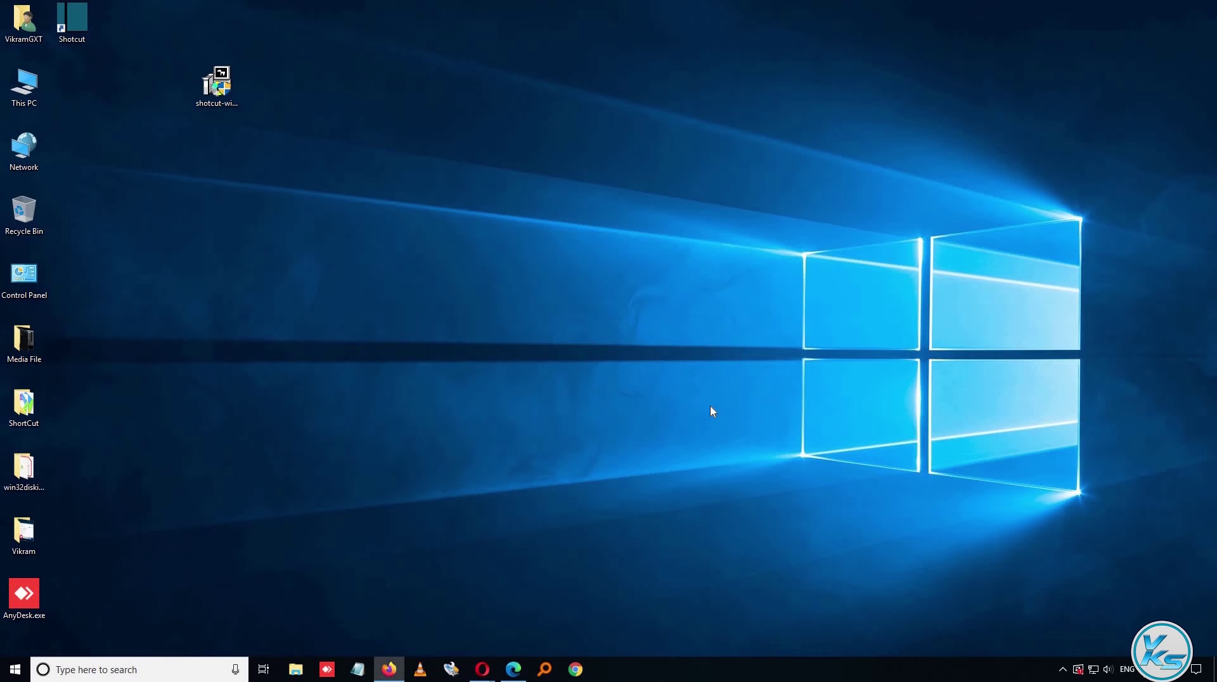
Step: Launch Shotcut from its repositioned desktop shortcut and start a new project in a maximized window, using a first name as project name
{"action": "left_click_drag", "start_coordinate": [49, 11], "coordinate": [81, 61]}
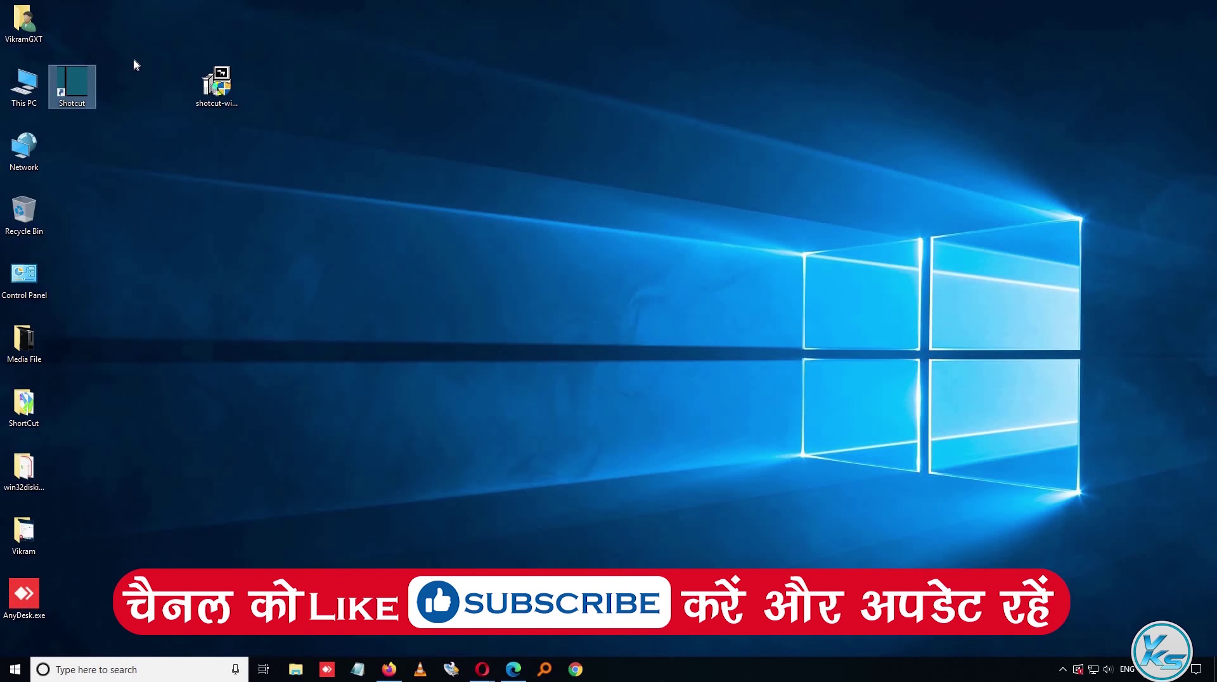
{"action": "double_click", "coordinate": [86, 87]}
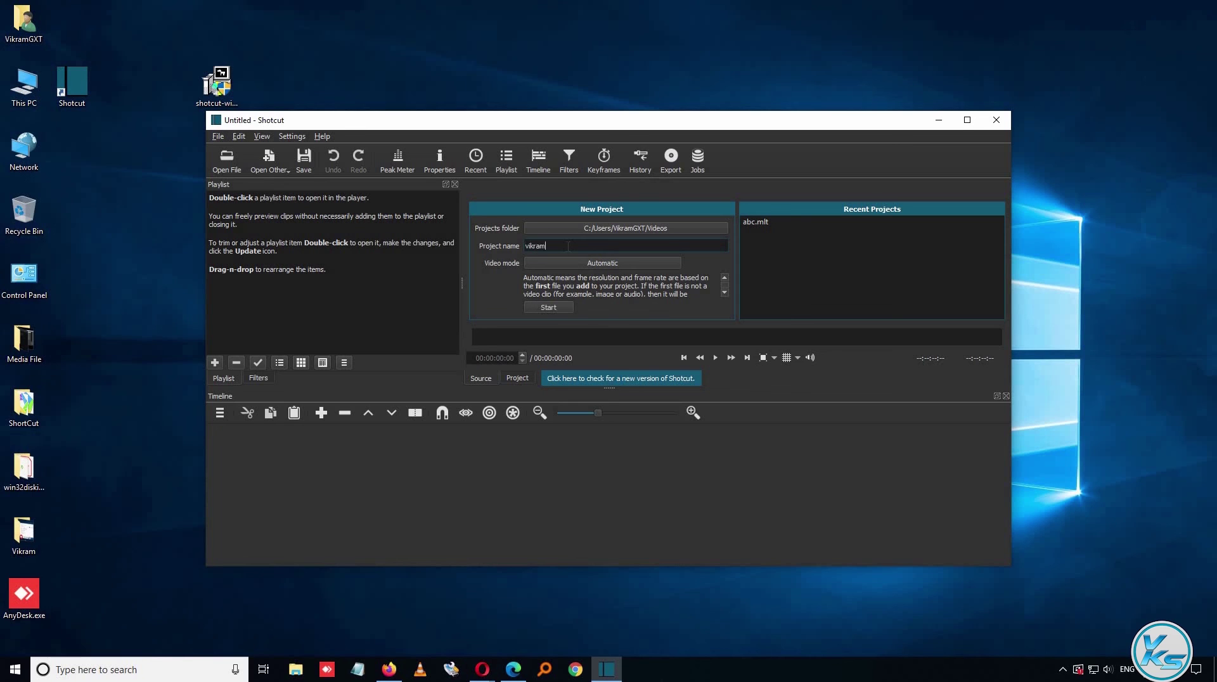
{"action": "left_click", "coordinate": [559, 308]}
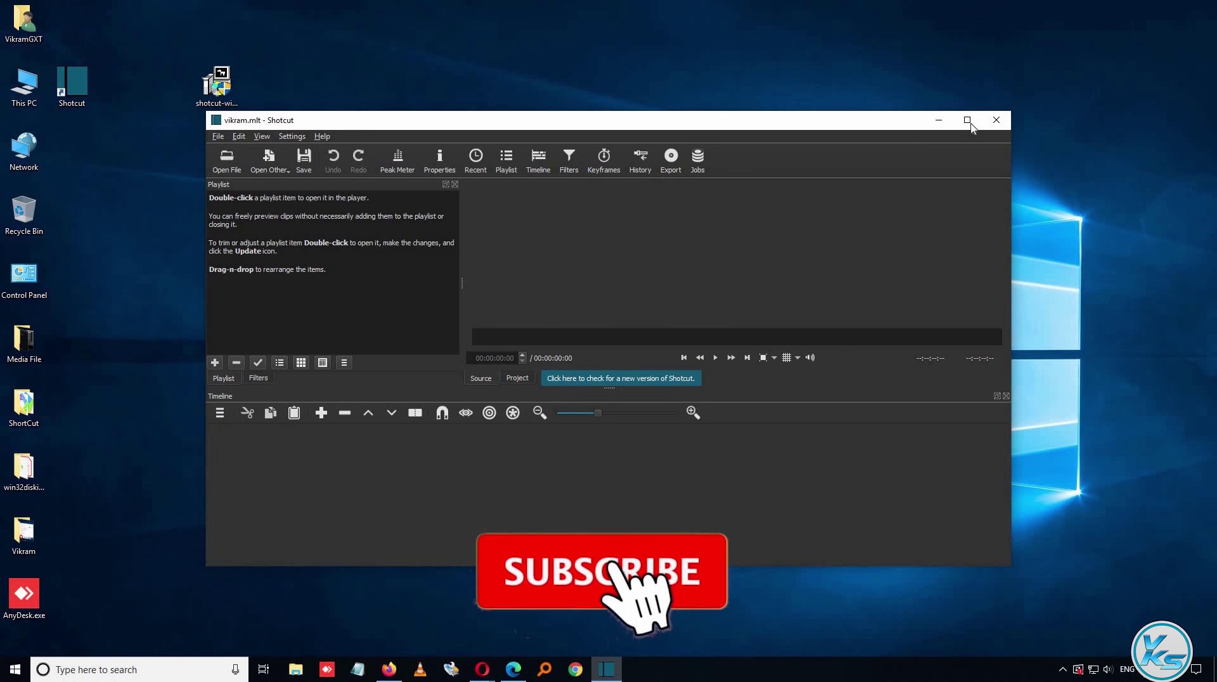
{"action": "double_click", "coordinate": [909, 124]}
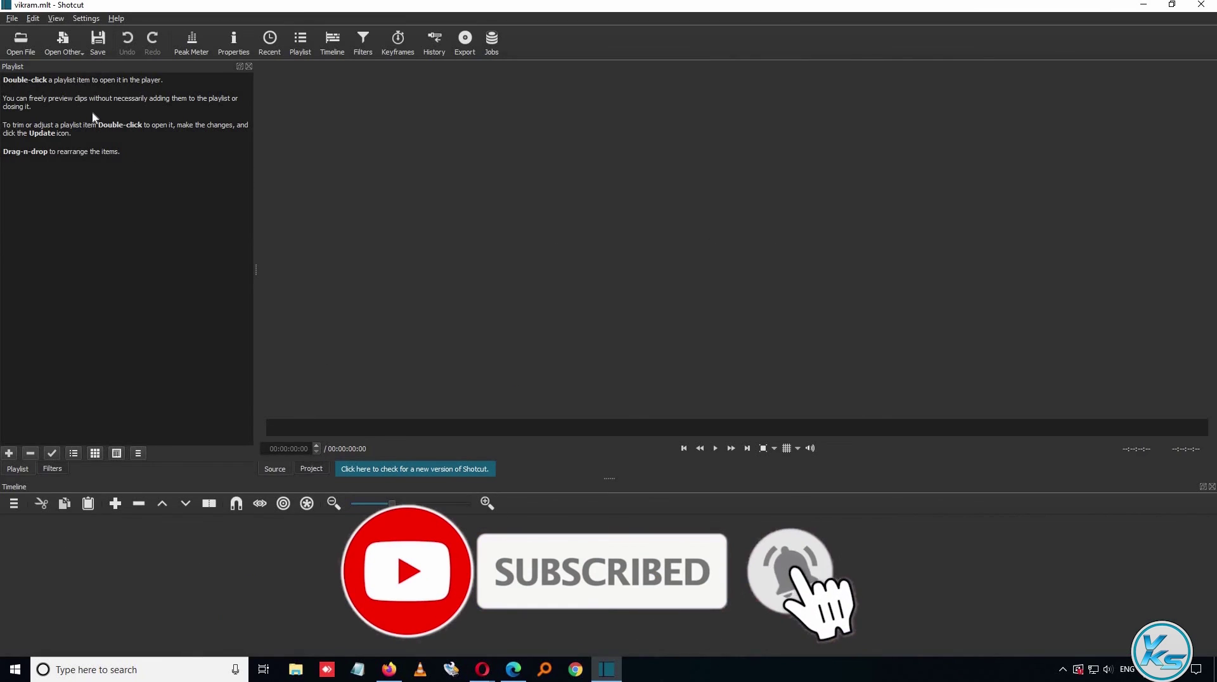